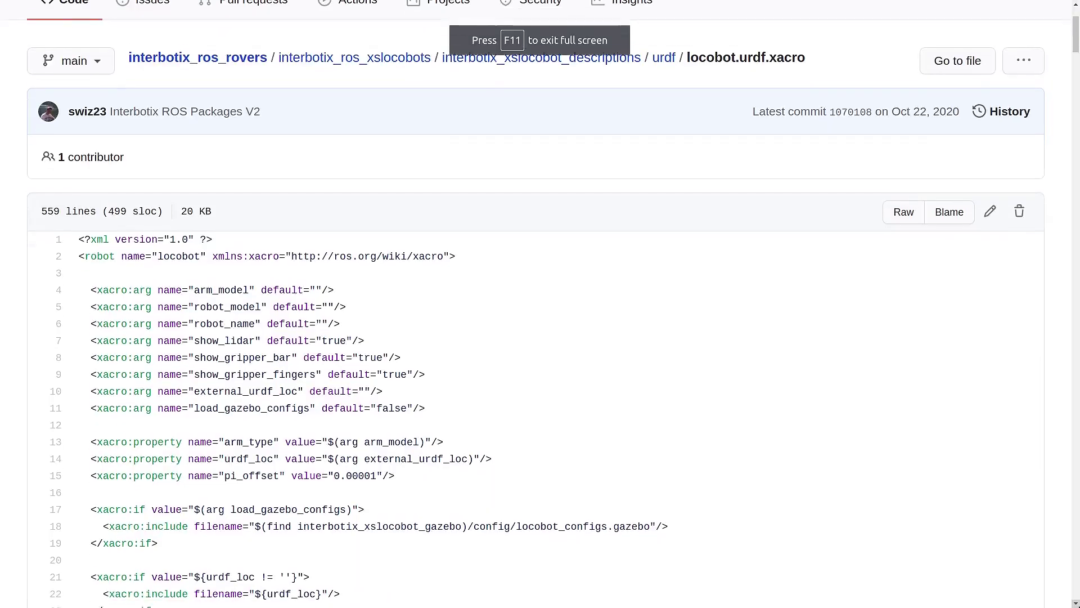
- Scroll down through the locobot.urdf.xacro file on GitHub
scroll(536, 305, down, 7)
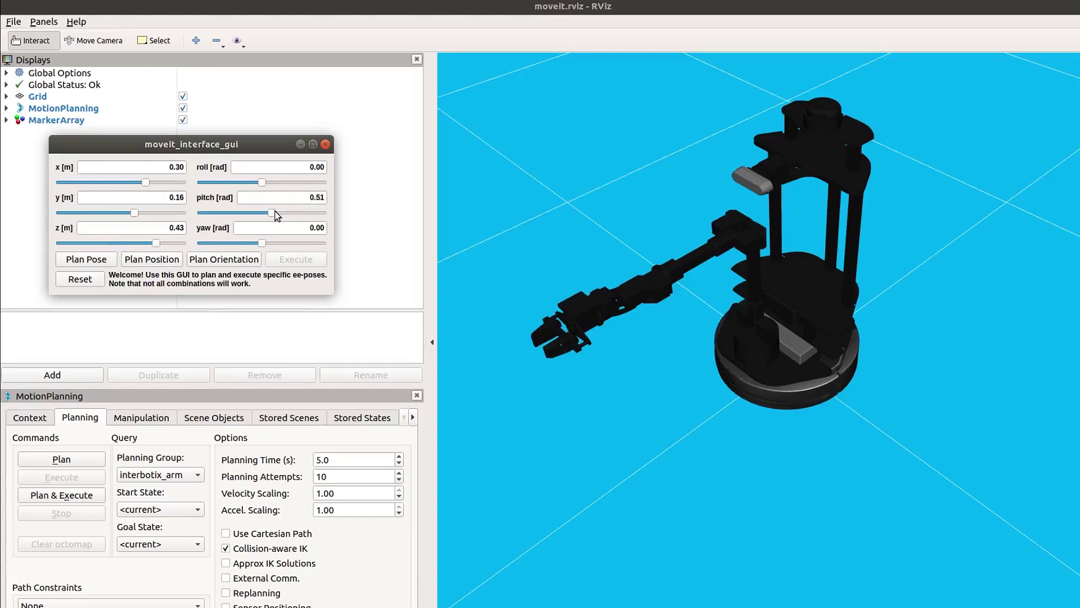
- Plan the trajectory to the x 0.30, y 0.16, z 0.43, pitch 1.03 target and execute it on the arm
click(91, 261)
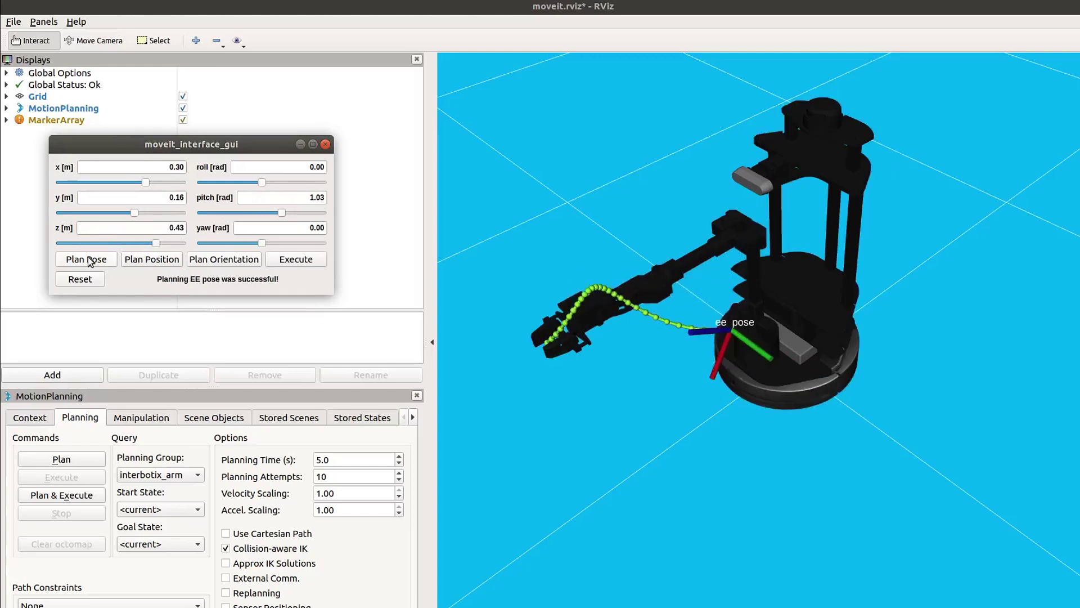
click(306, 260)
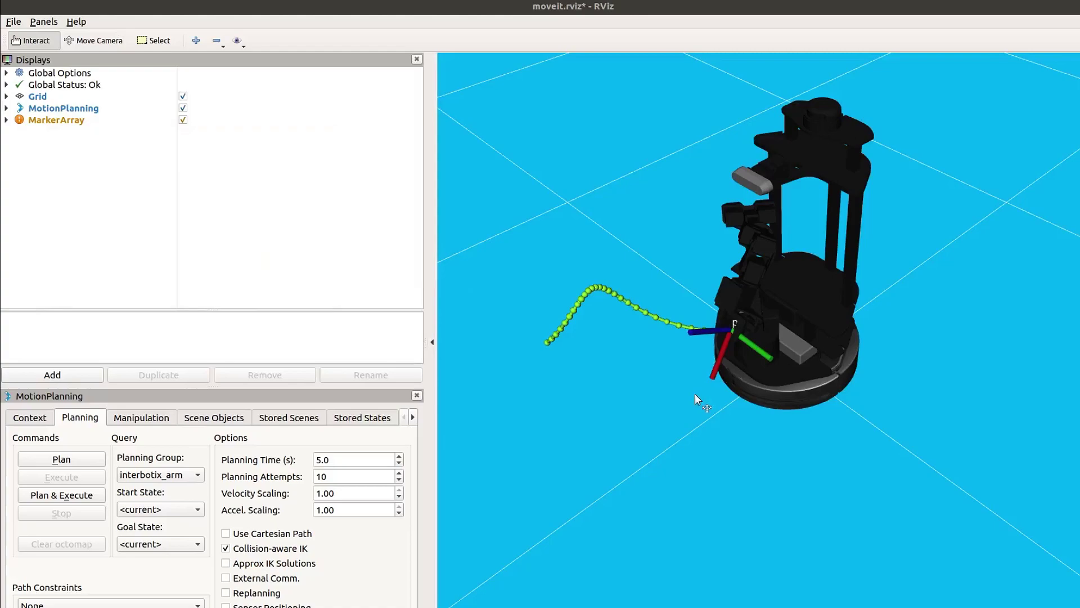